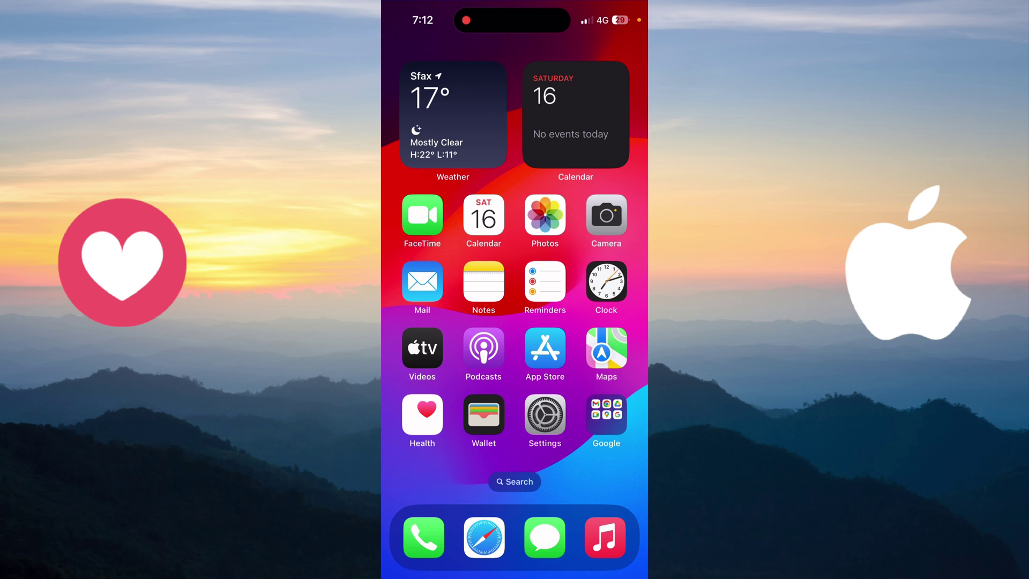
Launch Settings and go to the Battery page with its usage charts
{"action": "left_click", "coordinate": [545, 416]}
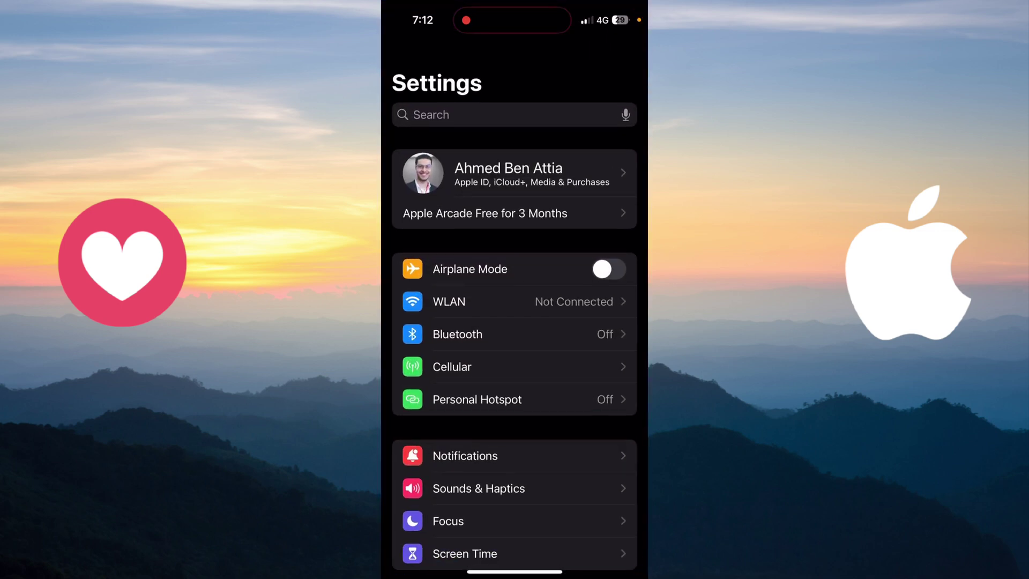
{"action": "scroll", "coordinate": [515, 322], "scroll_direction": "down", "scroll_amount": 5}
{"action": "scroll", "coordinate": [515, 321], "scroll_direction": "down", "scroll_amount": 5}
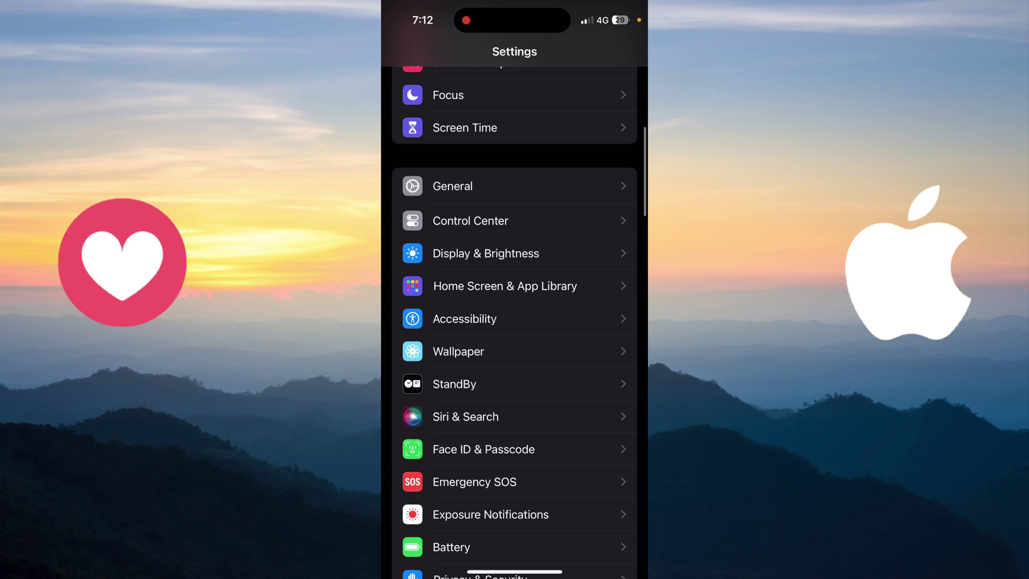
{"action": "scroll", "coordinate": [514, 321], "scroll_direction": "down", "scroll_amount": 5}
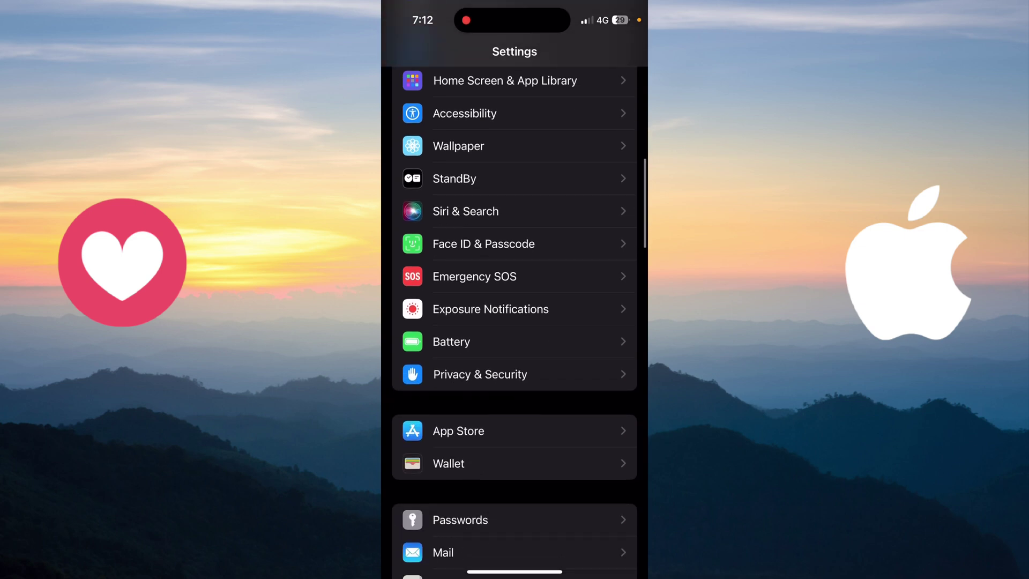
{"action": "left_click", "coordinate": [515, 341]}
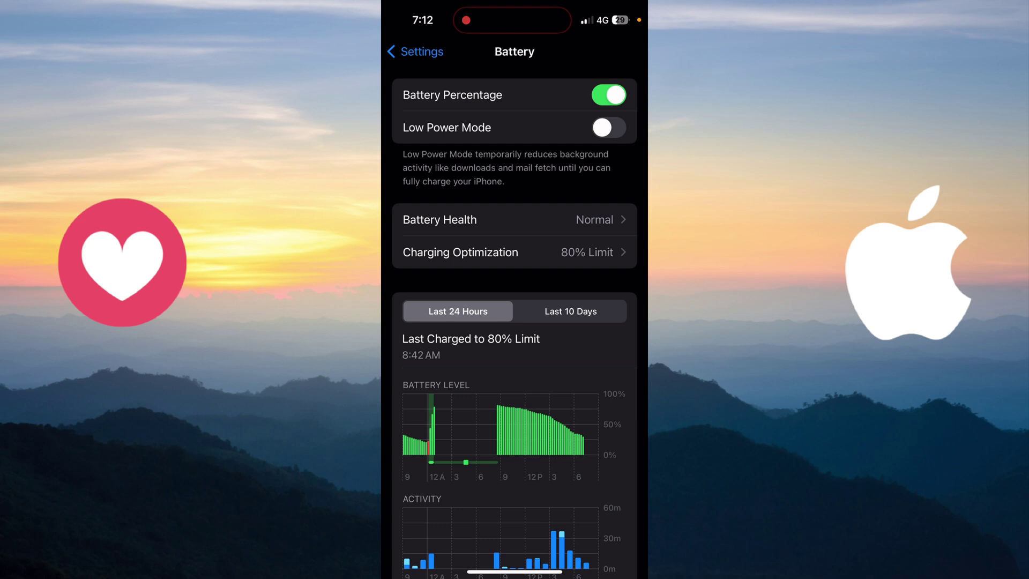
Open Battery Health to see 100% capacity, 23 cycles, and the manufacture and first-use dates
{"action": "left_click", "coordinate": [515, 220]}
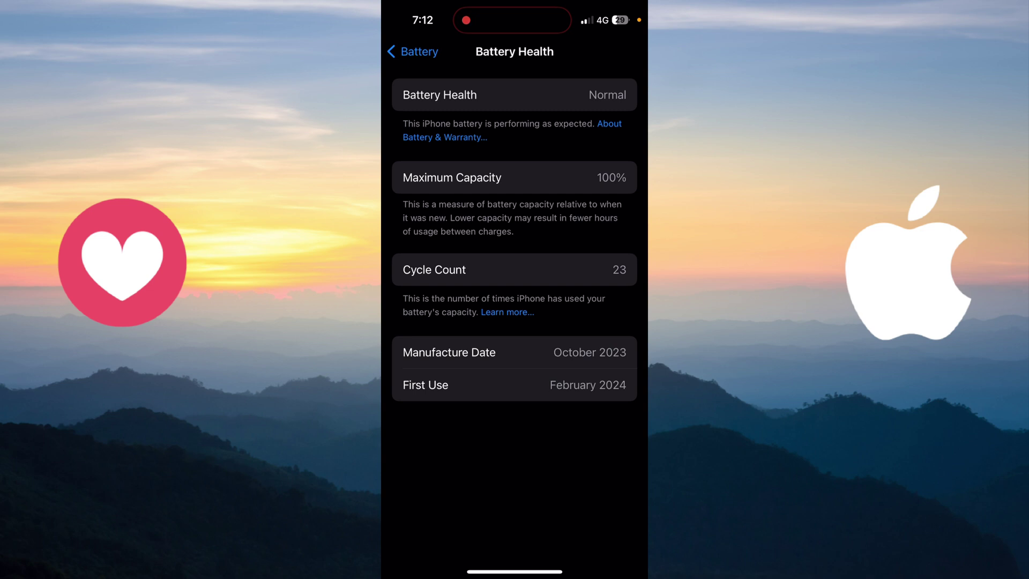
{"action": "scroll", "coordinate": [514, 251], "scroll_direction": "up", "scroll_amount": 1}
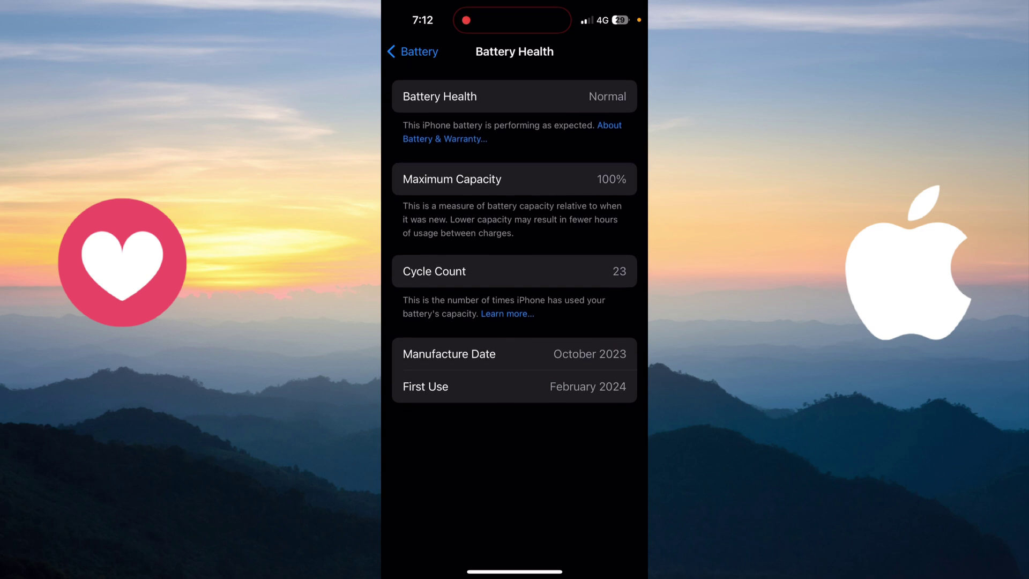